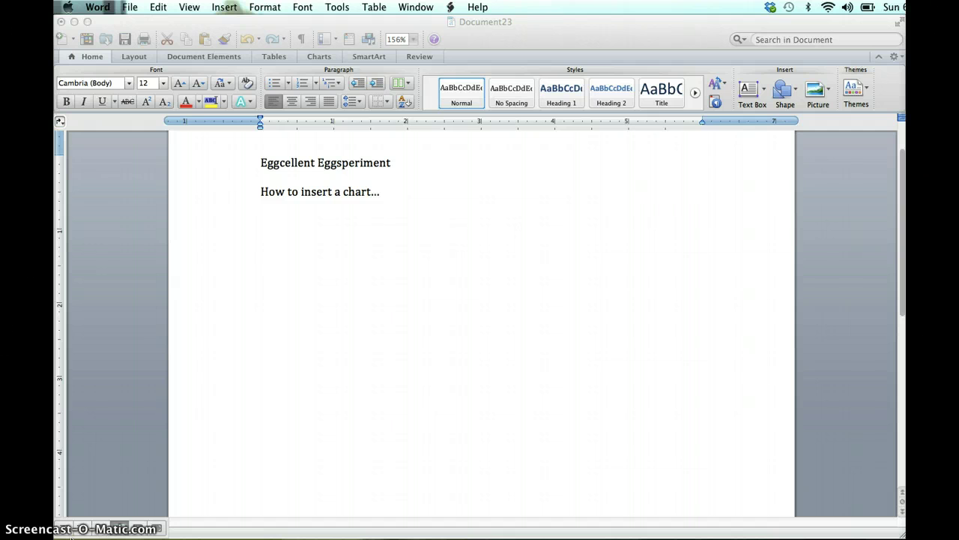
# Step: Insert a 3-D Clustered Column chart on the empty line below "How to insert a chart…"
pyautogui.click(72, 516)
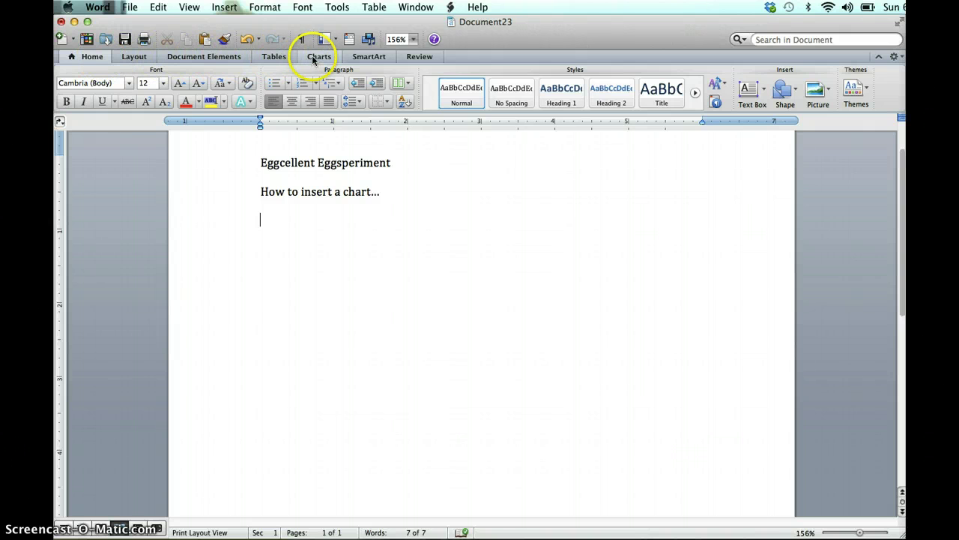
pyautogui.click(312, 58)
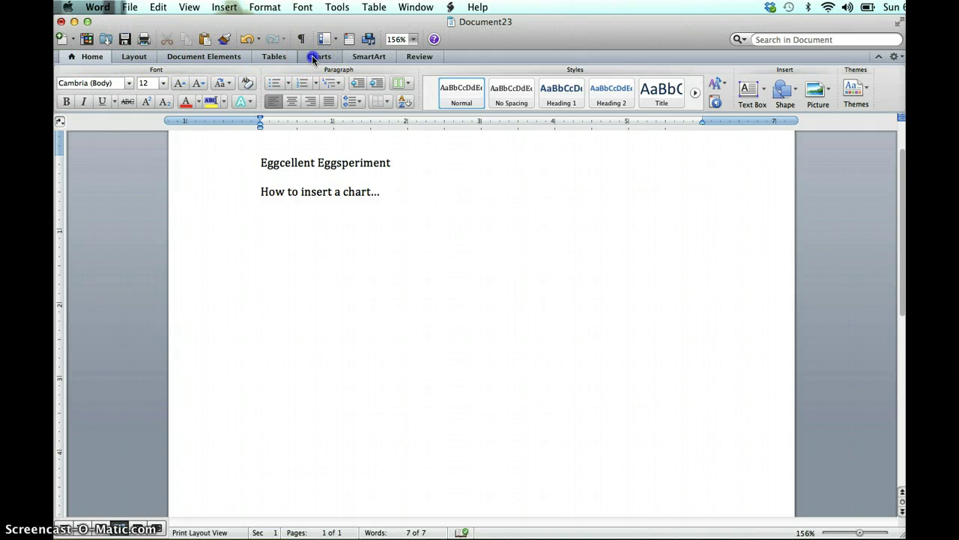
pyautogui.click(92, 58)
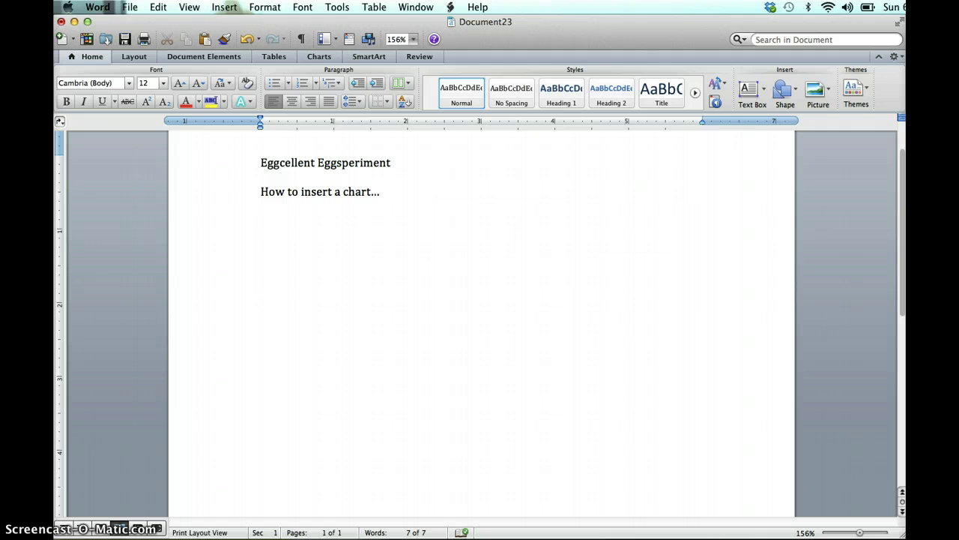
pyautogui.click(223, 9)
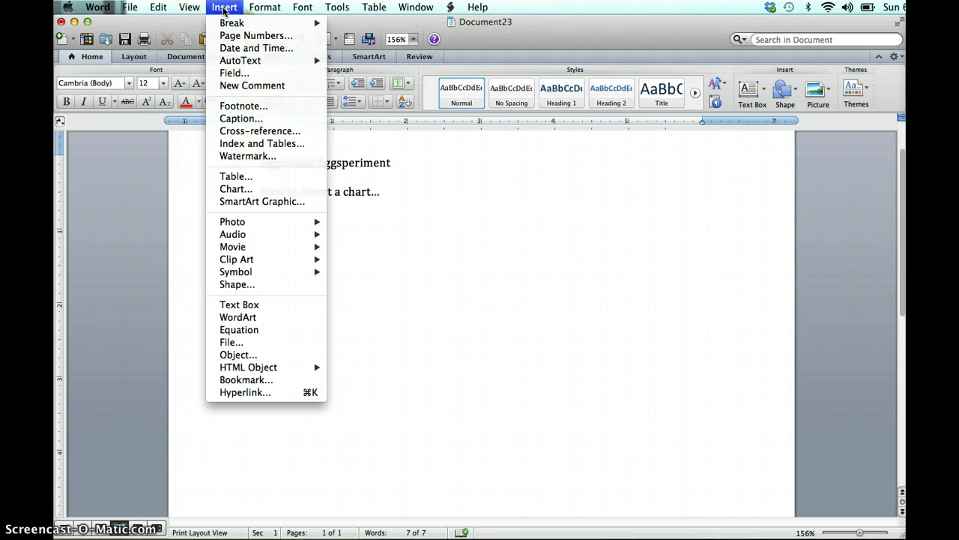
pyautogui.click(236, 119)
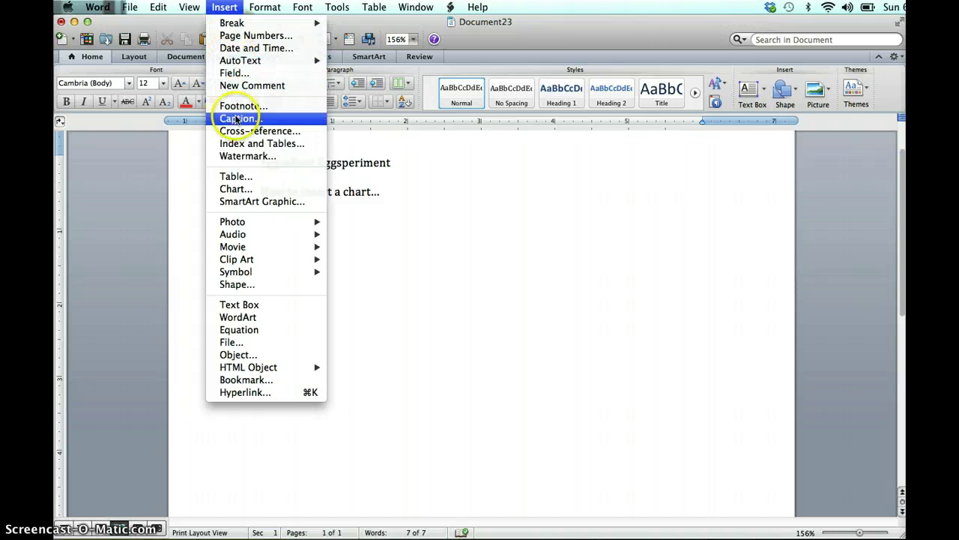
pyautogui.click(237, 189)
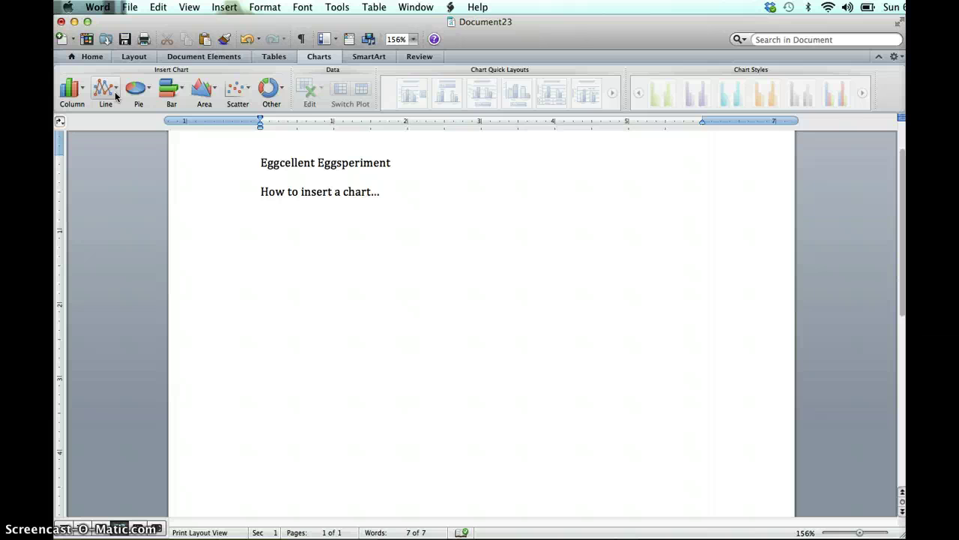
pyautogui.click(172, 92)
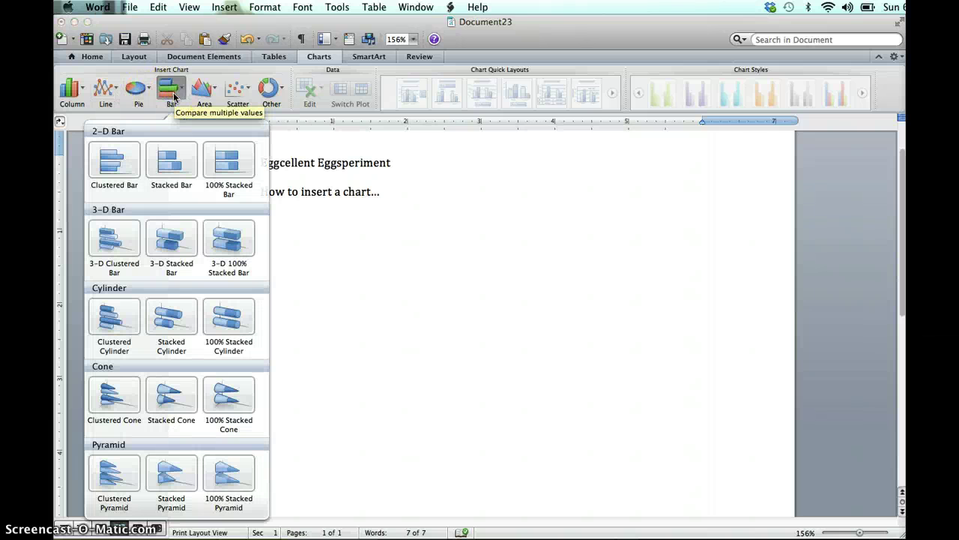
pyautogui.click(68, 96)
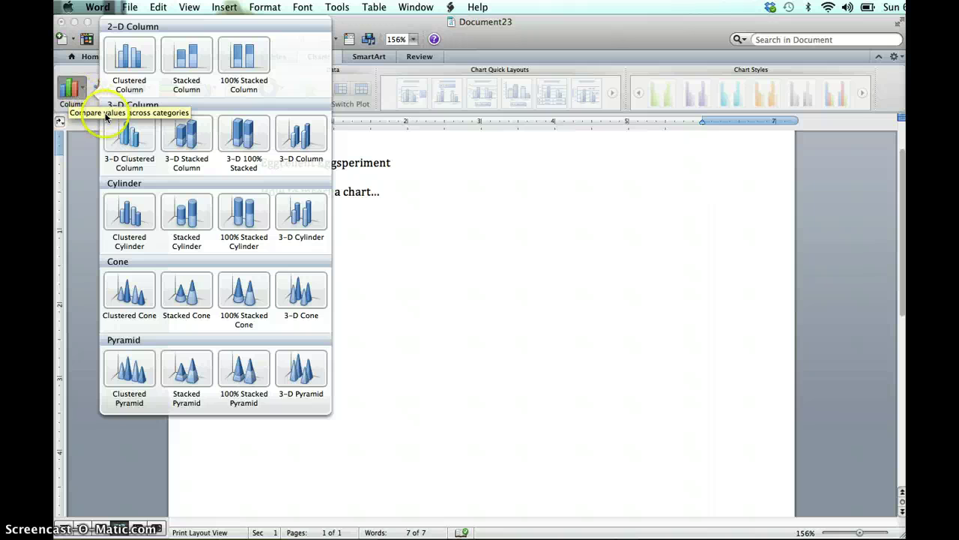
pyautogui.click(126, 134)
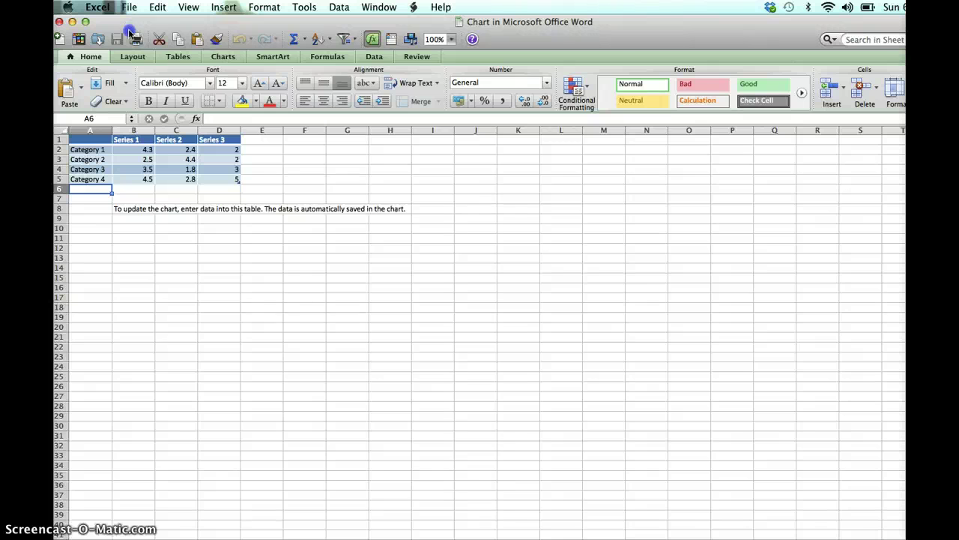
# Step: Move the chart data sheet beside the document and rename the first two categories to Raw Egg and Vinegar
pyautogui.moveTo(129, 23); pyautogui.dragTo(173, 489)
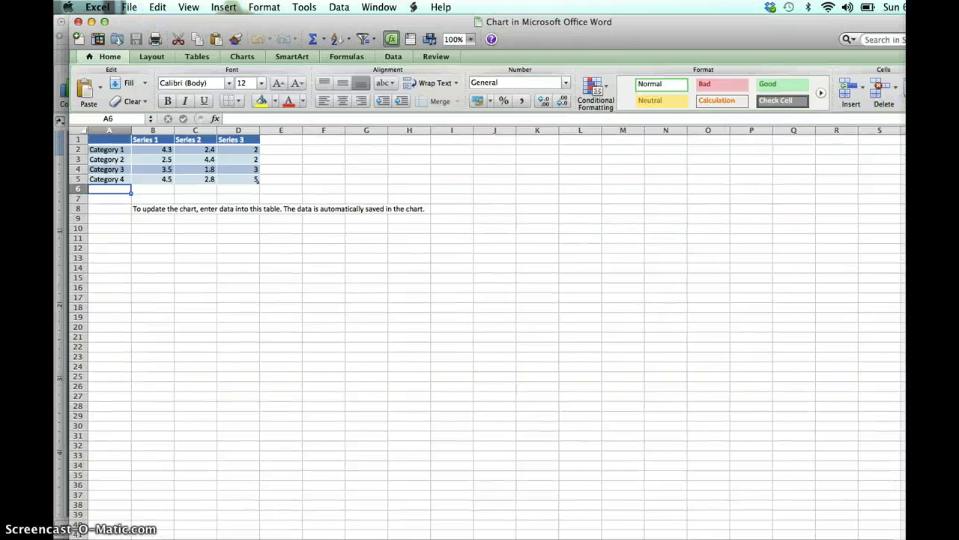
pyautogui.moveTo(135, 21); pyautogui.dragTo(642, 22)
pyautogui.click(602, 149)
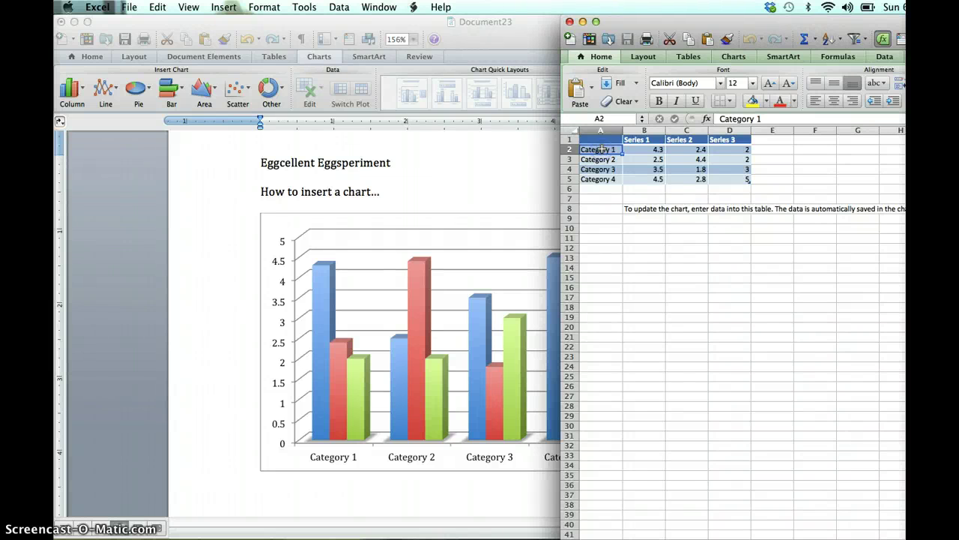
pyautogui.write('Raw')
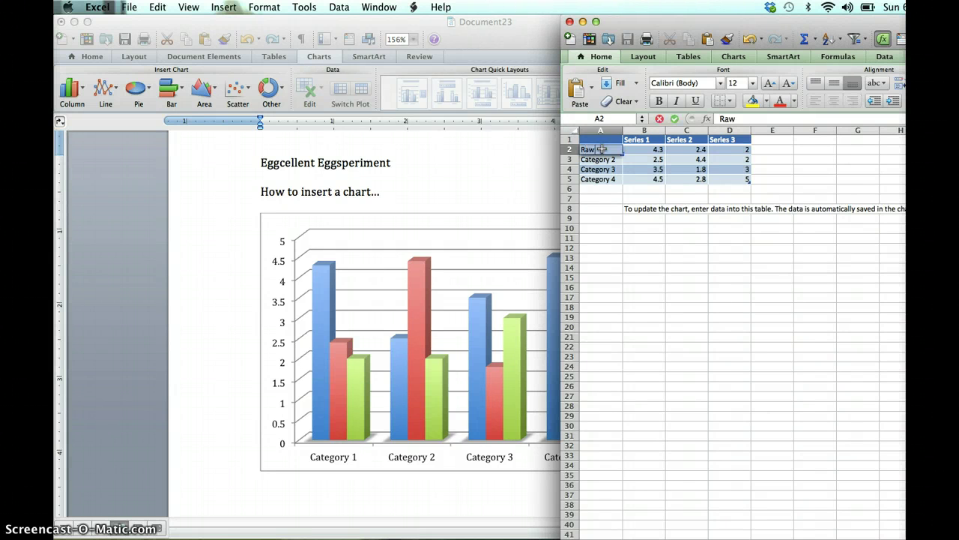
pyautogui.write(' Egg')
pyautogui.click(602, 163)
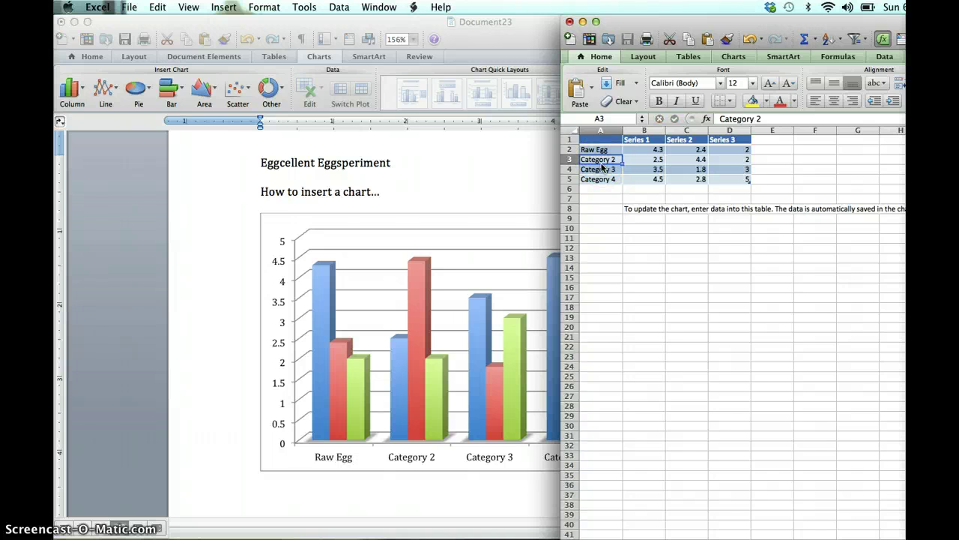
pyautogui.write('Vinegar')
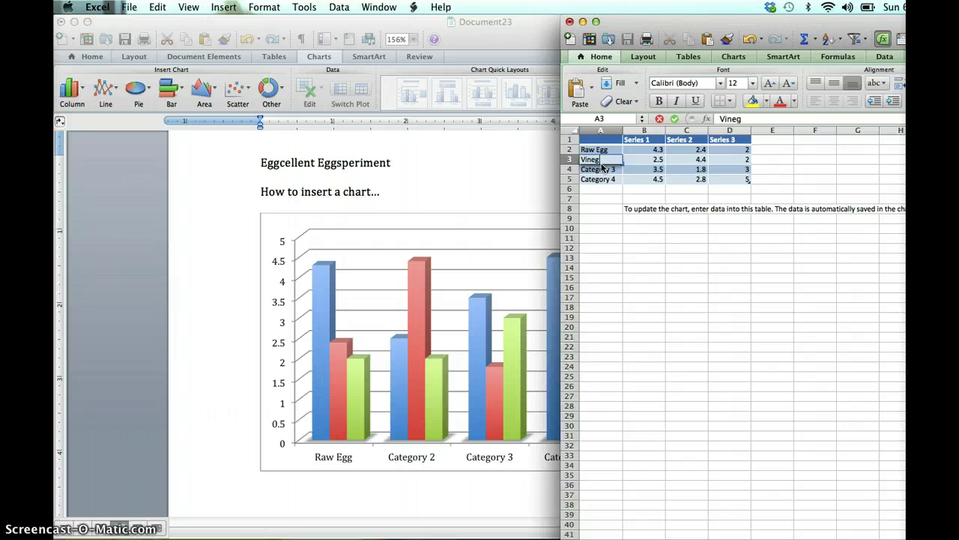
# Step: Rename Category 3 to Syrup and Category 4 to Color Water in the chart data sheet
pyautogui.click(604, 182)
pyautogui.click(598, 171)
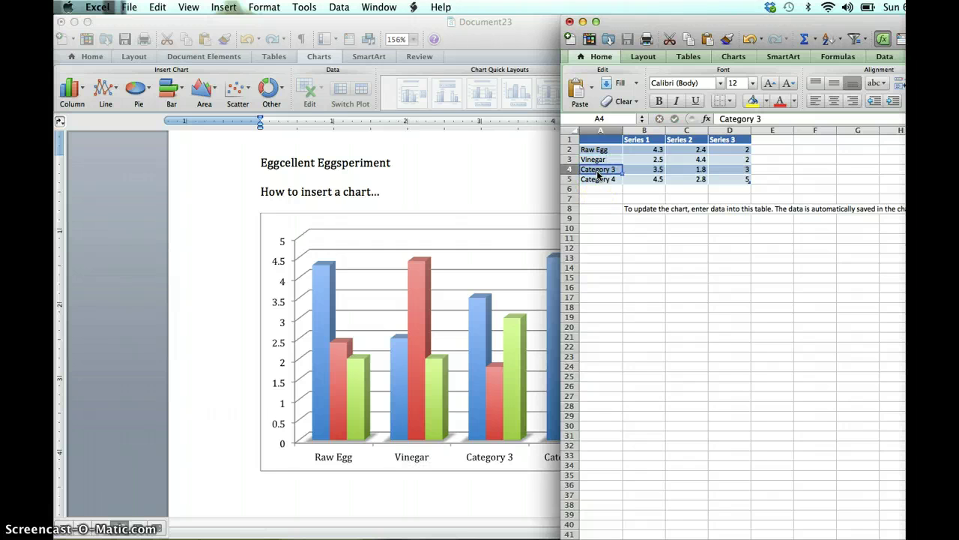
pyautogui.write('Syrup')
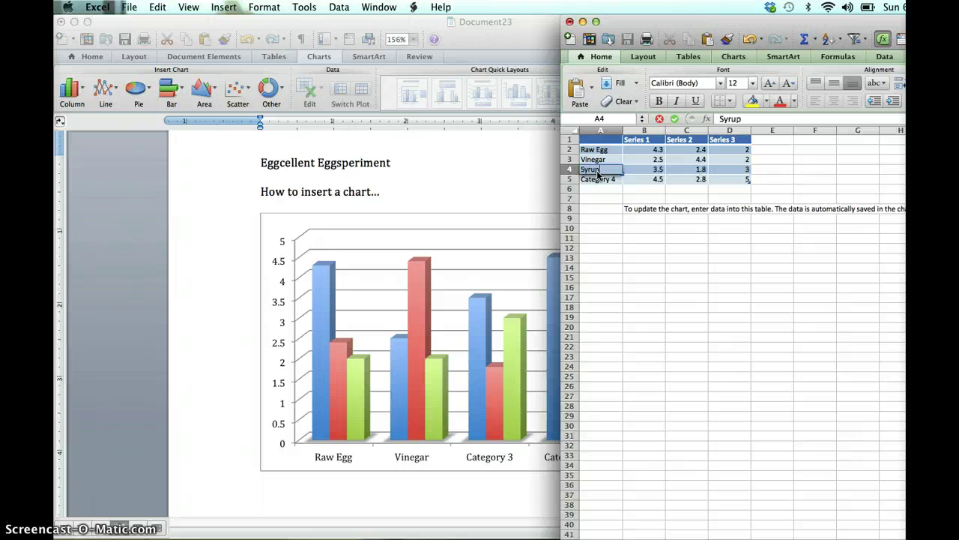
pyautogui.press('Return')
pyautogui.write('C')
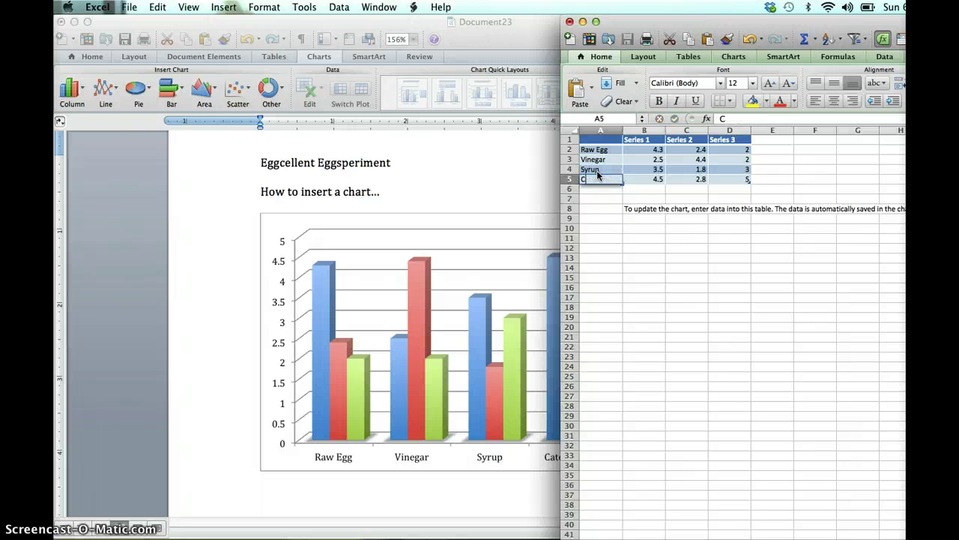
pyautogui.write('olor Water')
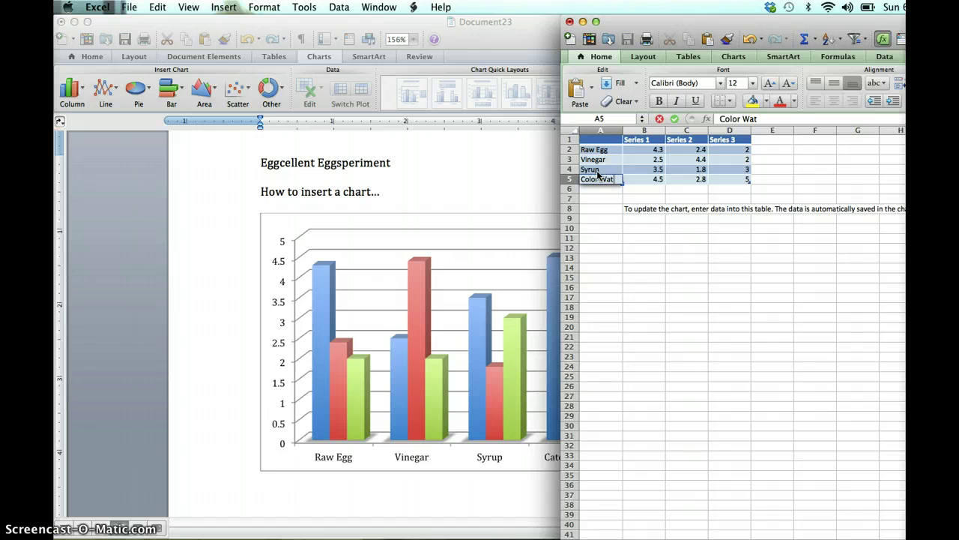
pyautogui.click(592, 182)
# Step: Add a fifth category named Olive Oil in cell A6 and move the data sheet clear of the chart
pyautogui.click(593, 186)
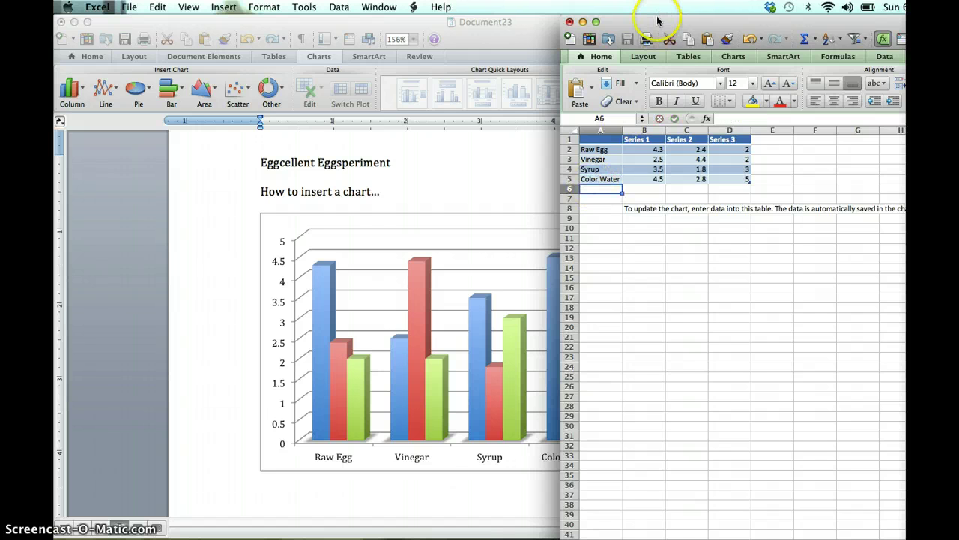
pyautogui.moveTo(660, 15); pyautogui.dragTo(694, 10)
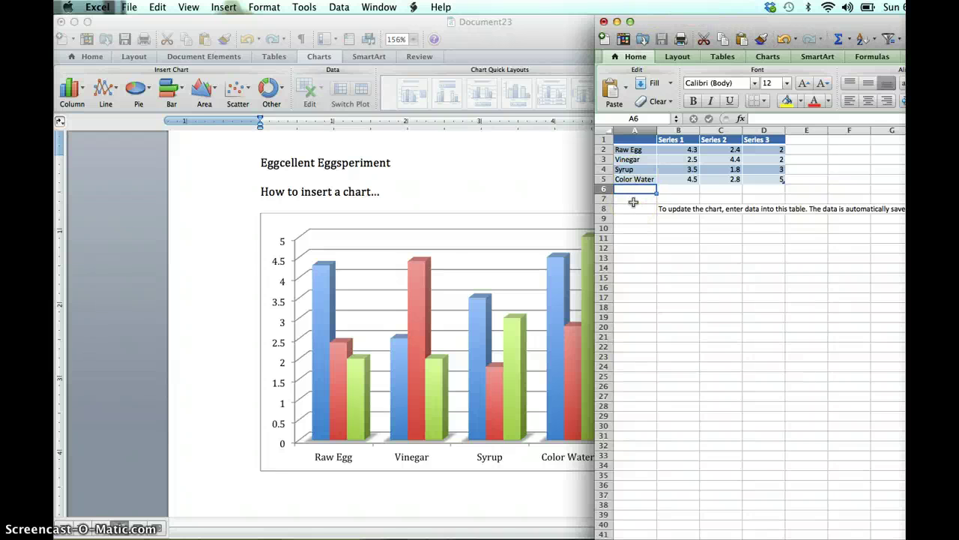
pyautogui.write('Olive O')
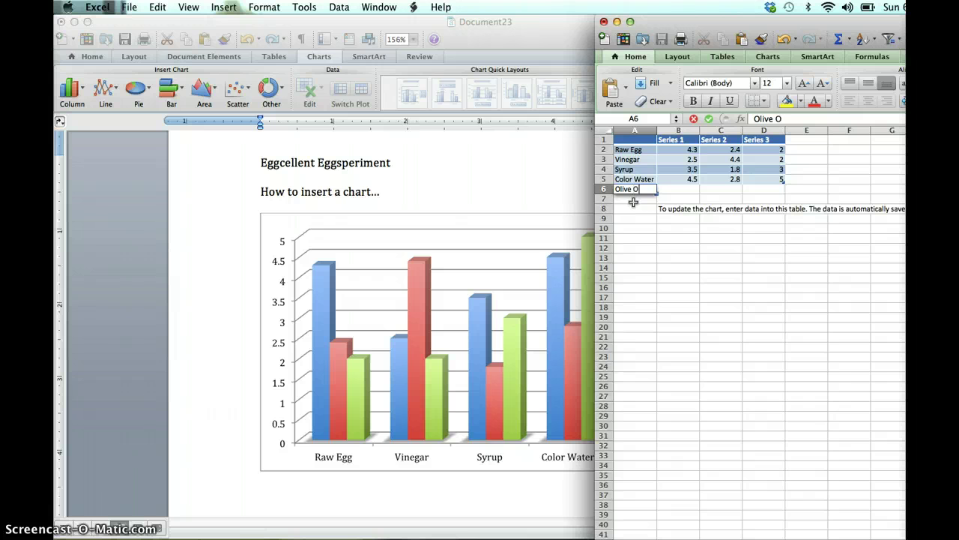
pyautogui.write('il')
pyautogui.click(646, 238)
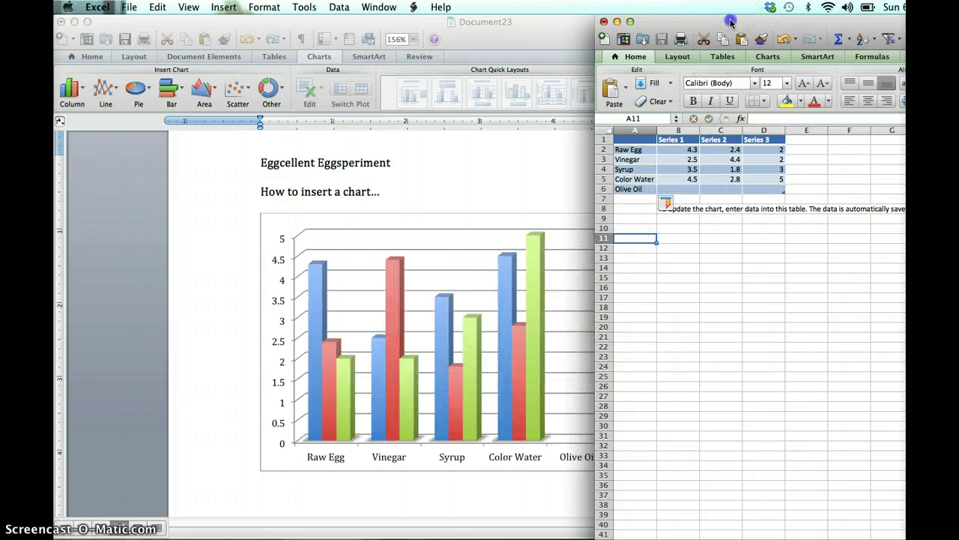
pyautogui.moveTo(745, 17); pyautogui.dragTo(780, 7)
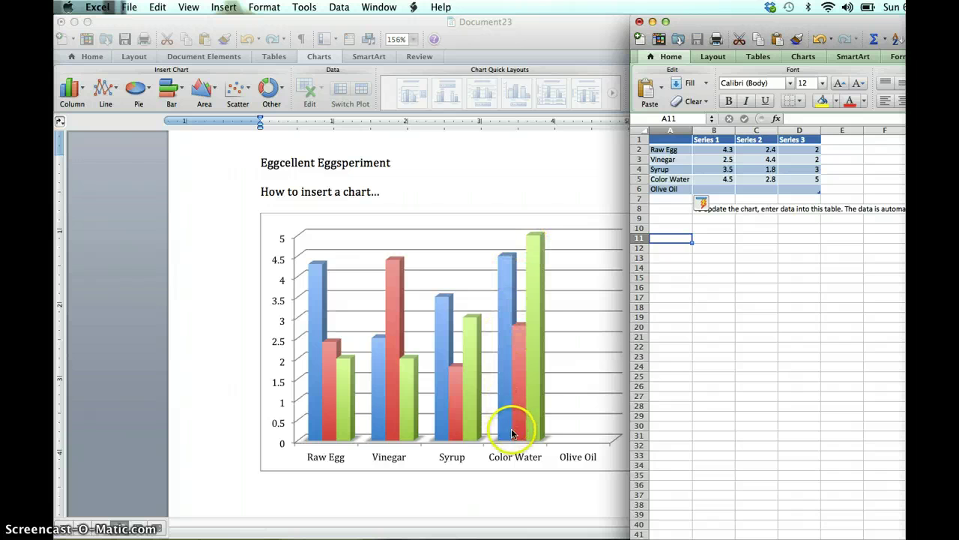
# Step: Return to the chart's data sheet and delete the Series 2 table column
pyautogui.click(509, 402)
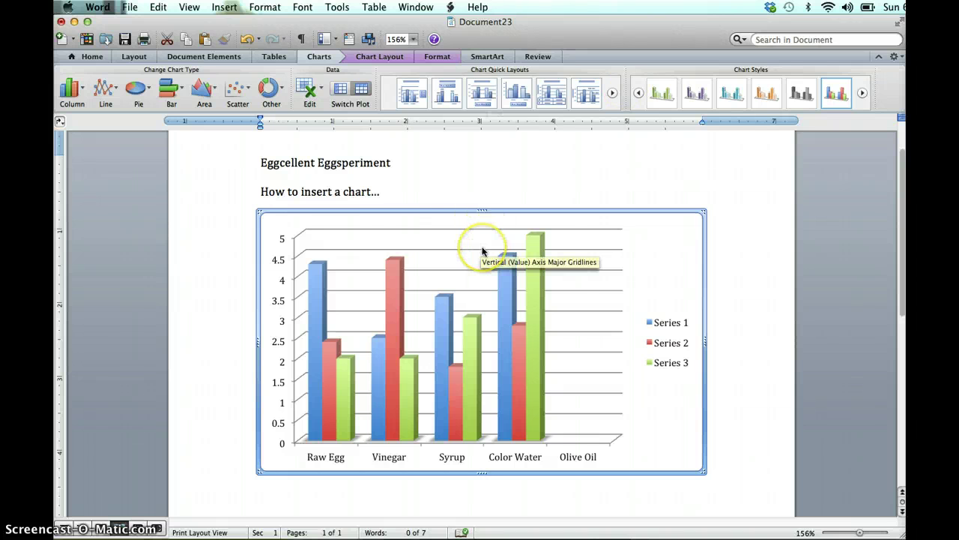
pyautogui.moveTo(322, 324)
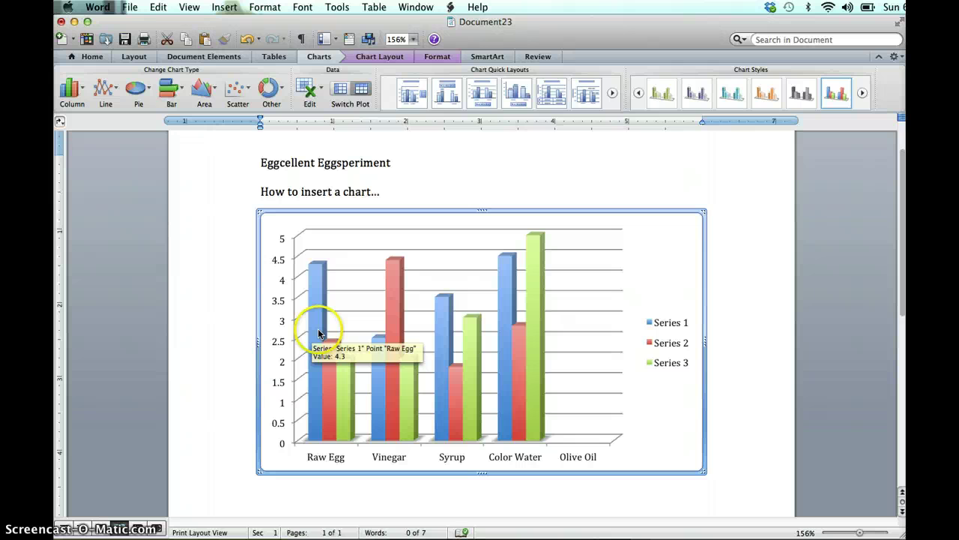
pyautogui.moveTo(346, 406)
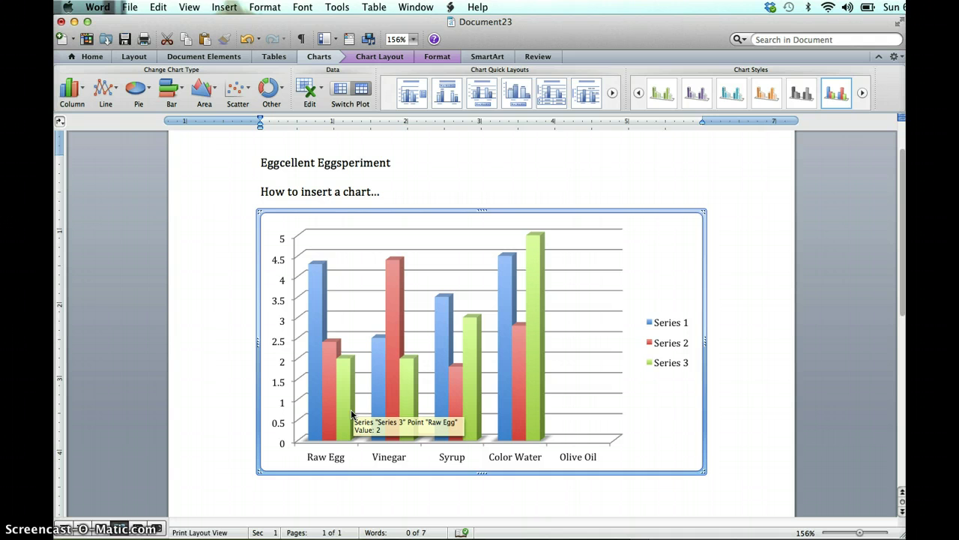
pyautogui.click(532, 232)
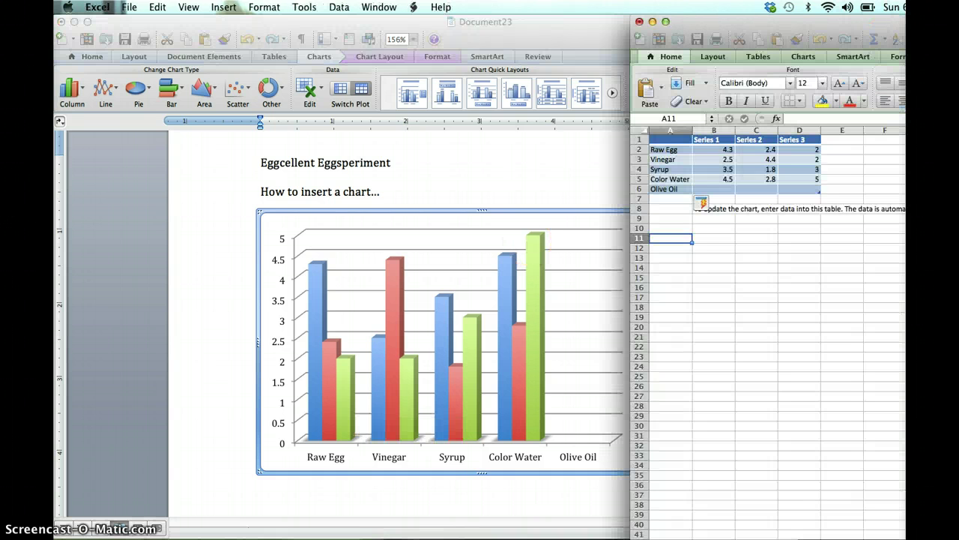
pyautogui.click(658, 122)
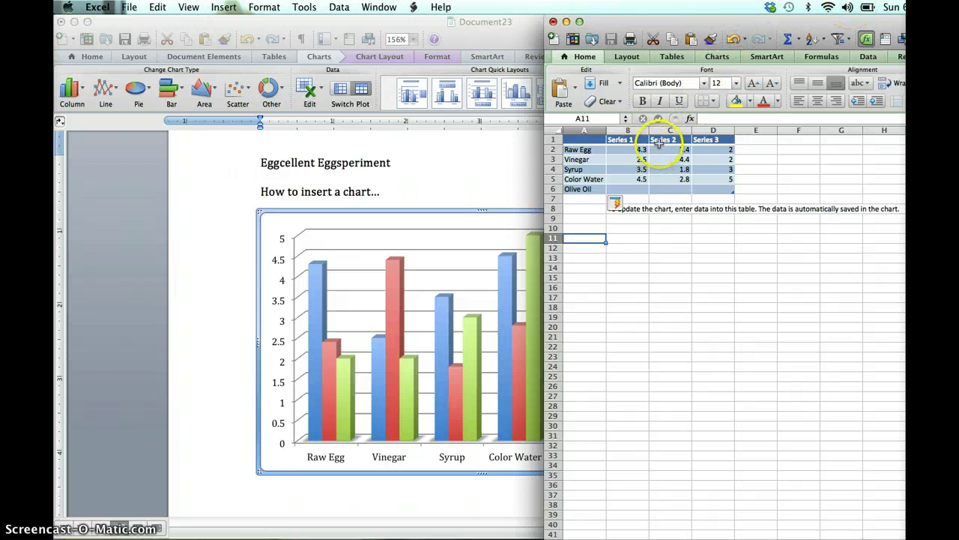
pyautogui.click(663, 141)
pyautogui.moveTo(663, 140); pyautogui.dragTo(665, 189)
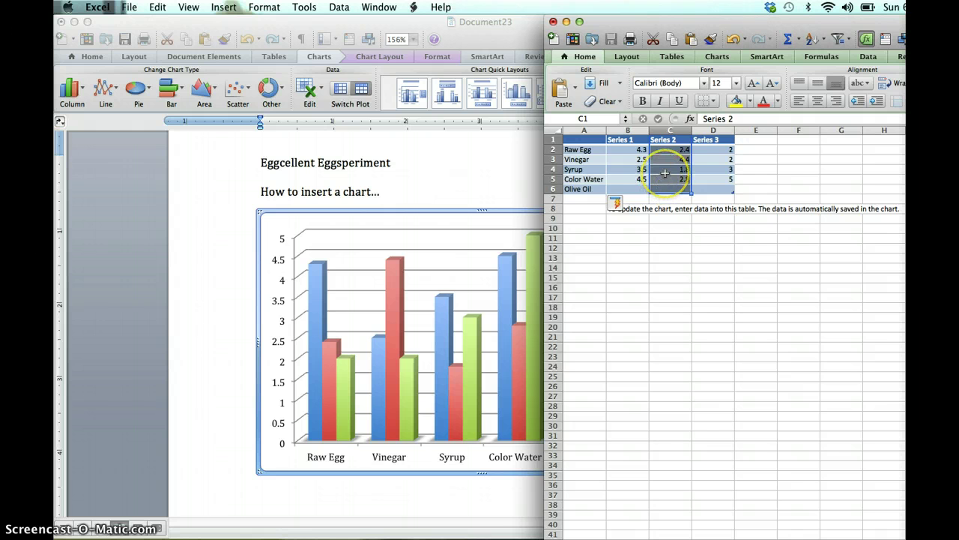
pyautogui.rightClick(665, 173)
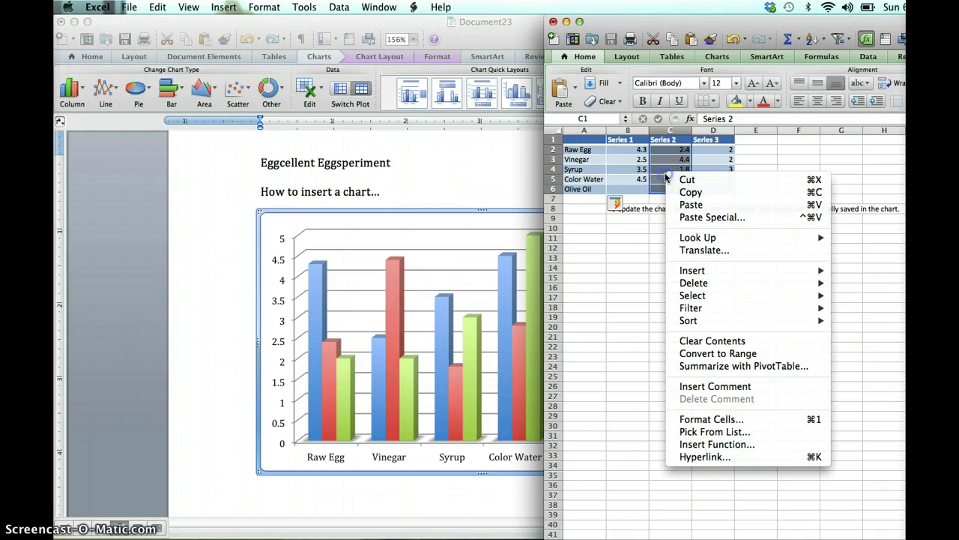
pyautogui.moveTo(699, 284)
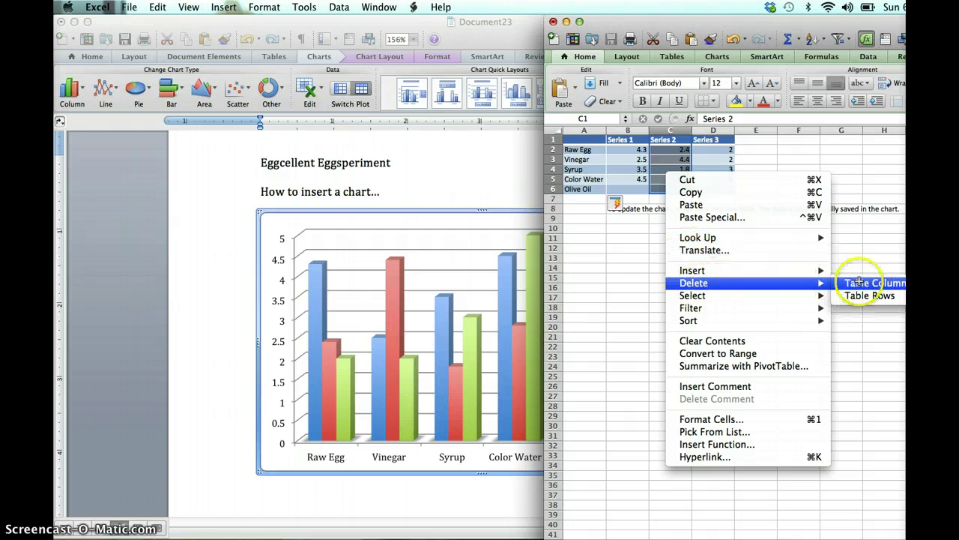
pyautogui.click(867, 284)
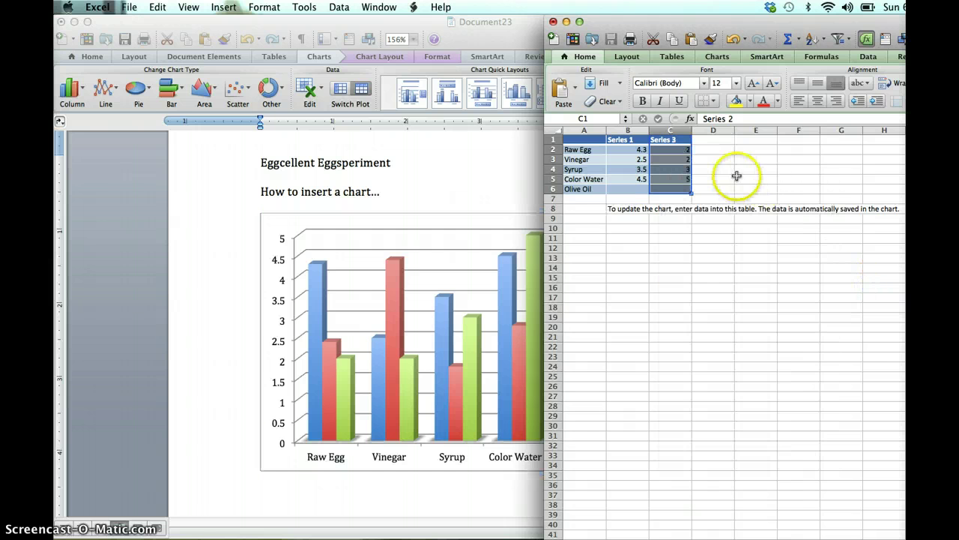
# Step: Delete the Series 3 table column from the chart data sheet
pyautogui.click(679, 146)
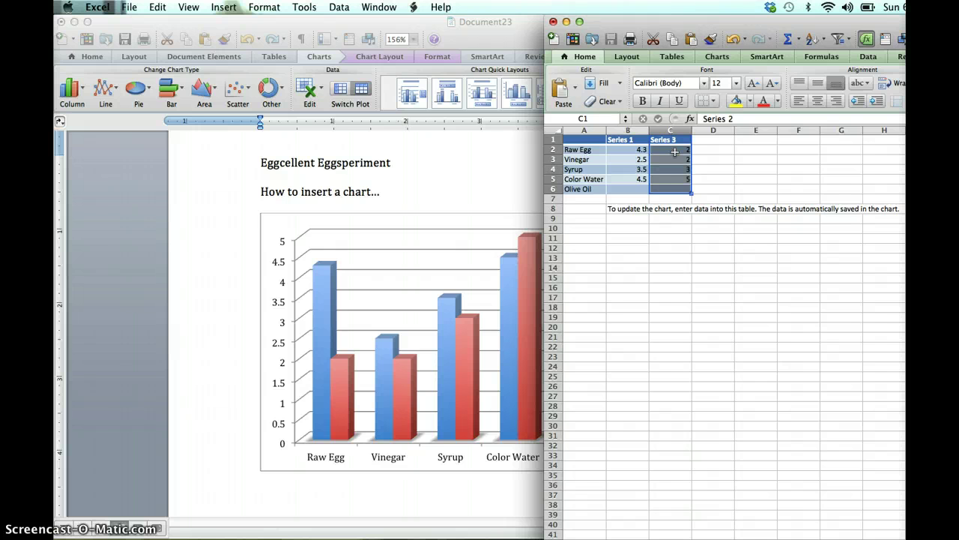
pyautogui.rightClick(674, 151)
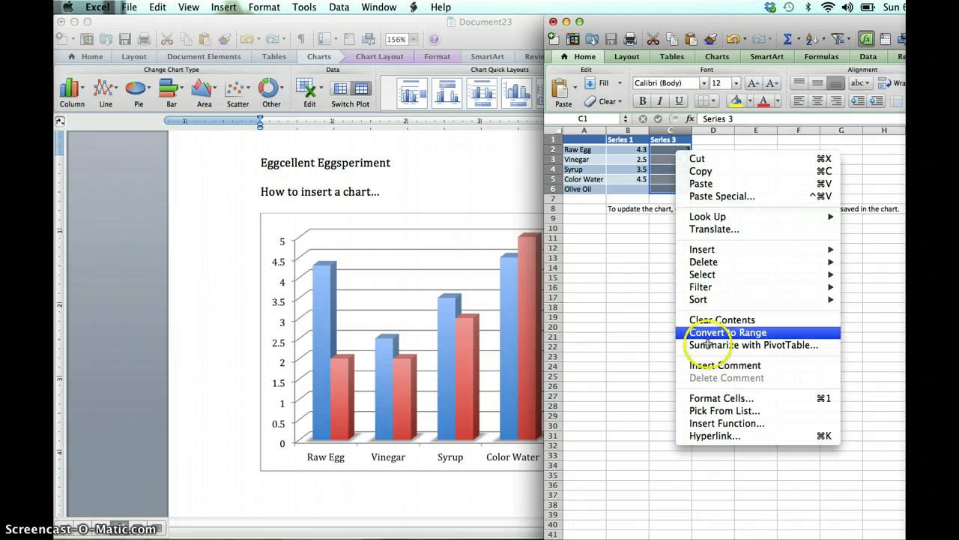
pyautogui.moveTo(705, 262)
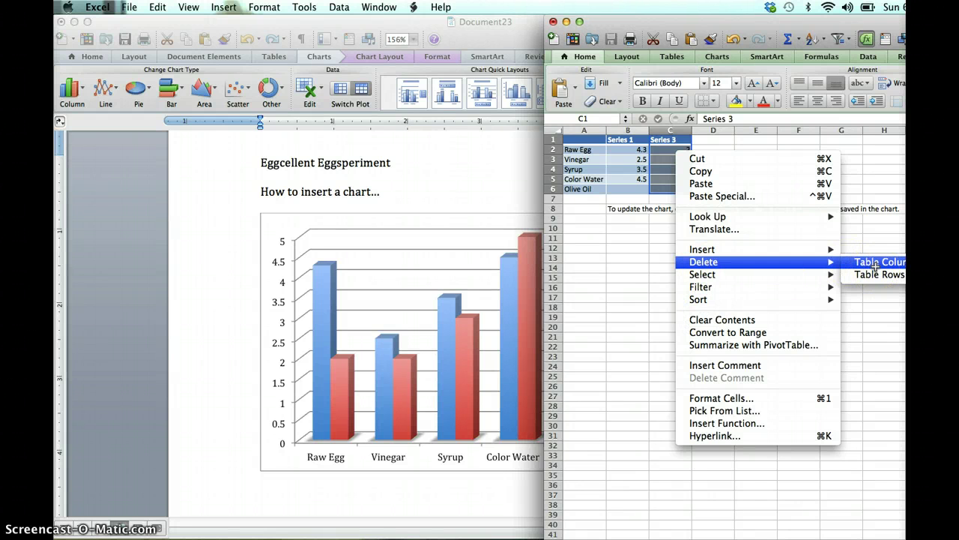
pyautogui.click(875, 267)
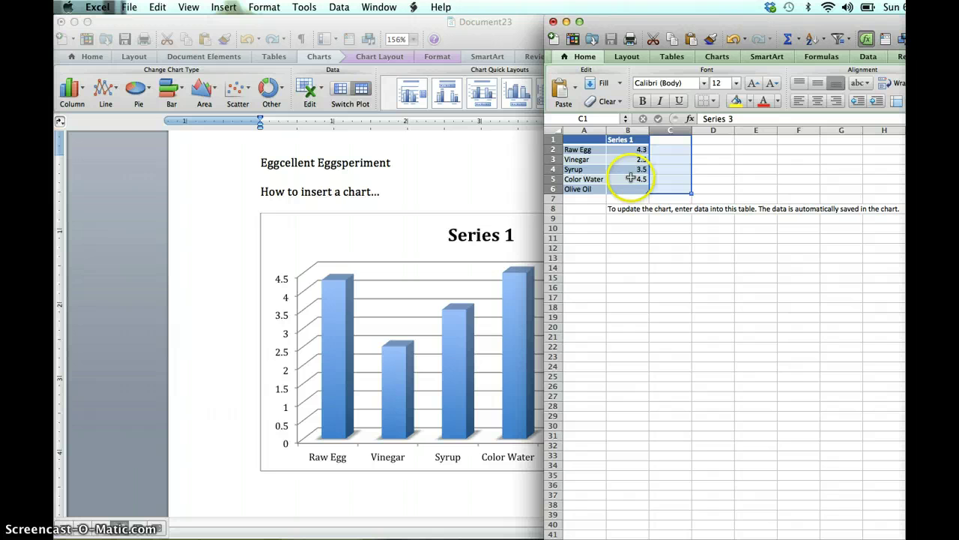
# Step: Enter the Series 1 values 50 for Raw Egg and 100 for Vinegar in the chart data sheet
pyautogui.click(623, 149)
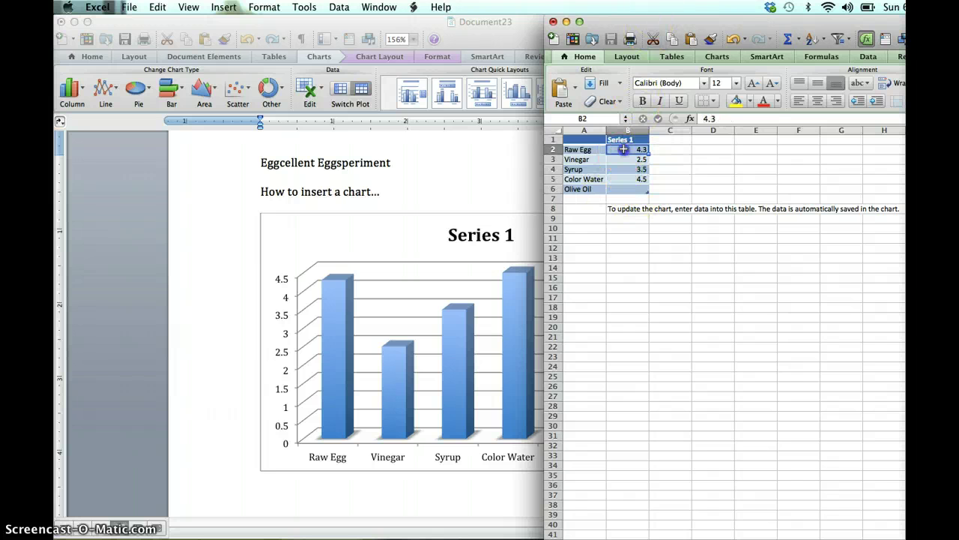
pyautogui.moveTo(621, 21); pyautogui.dragTo(643, 9)
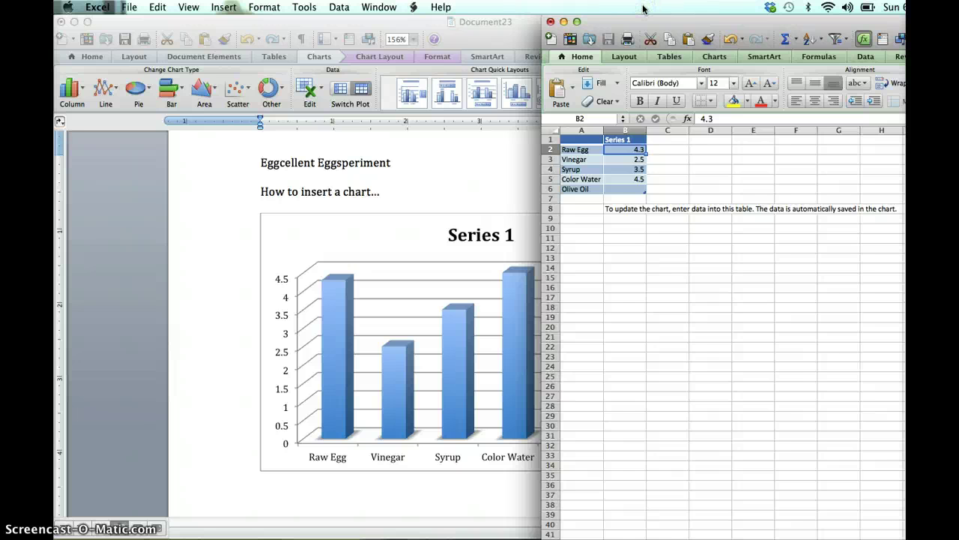
pyautogui.write('5')
pyautogui.write('0')
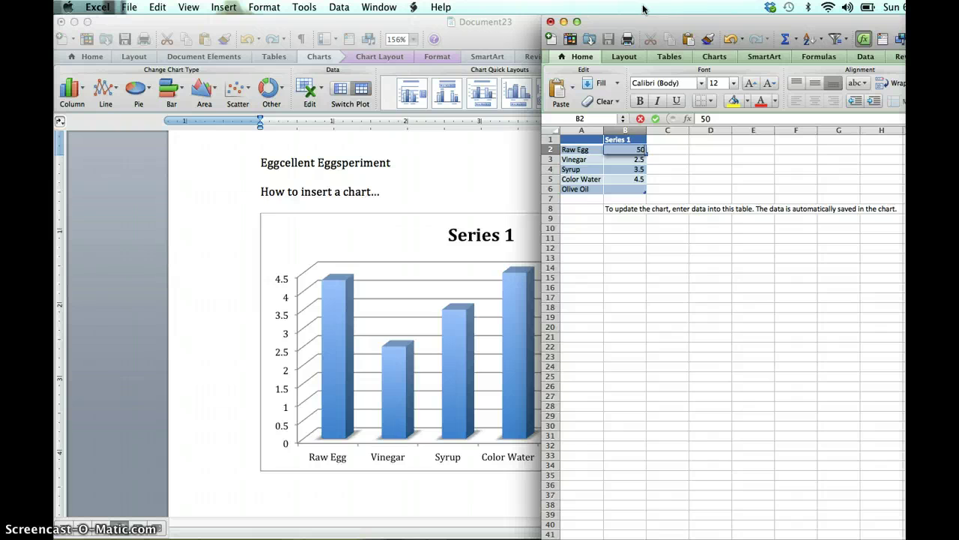
pyautogui.press('Return')
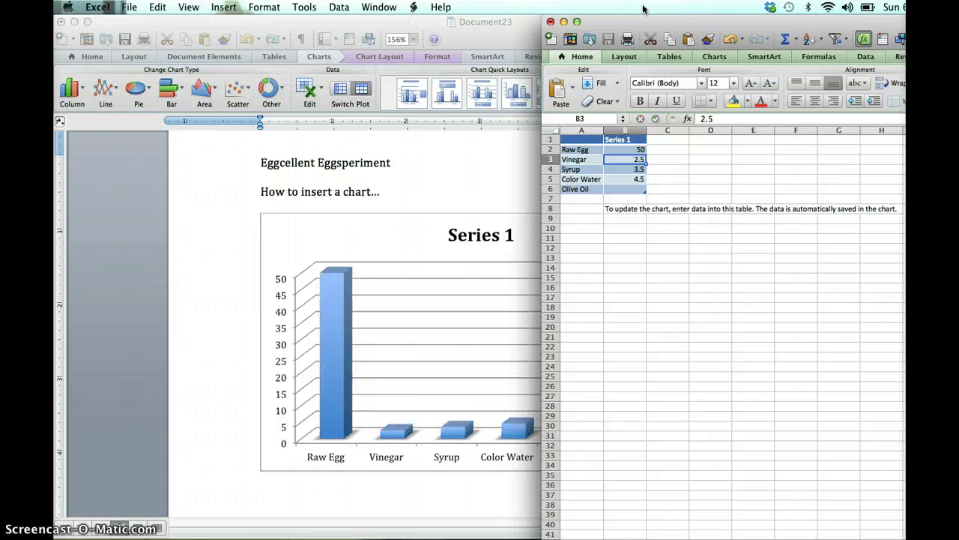
pyautogui.write('100')
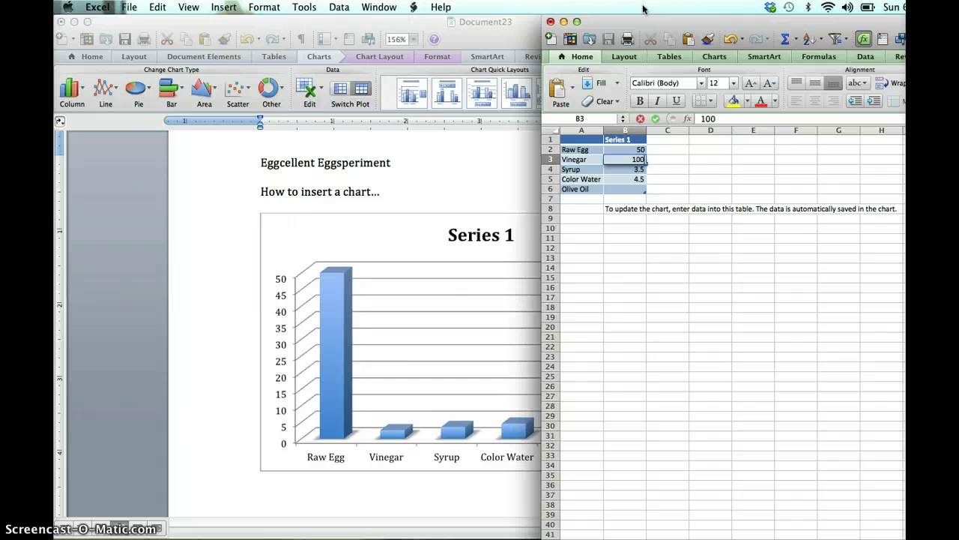
pyautogui.press('Return')
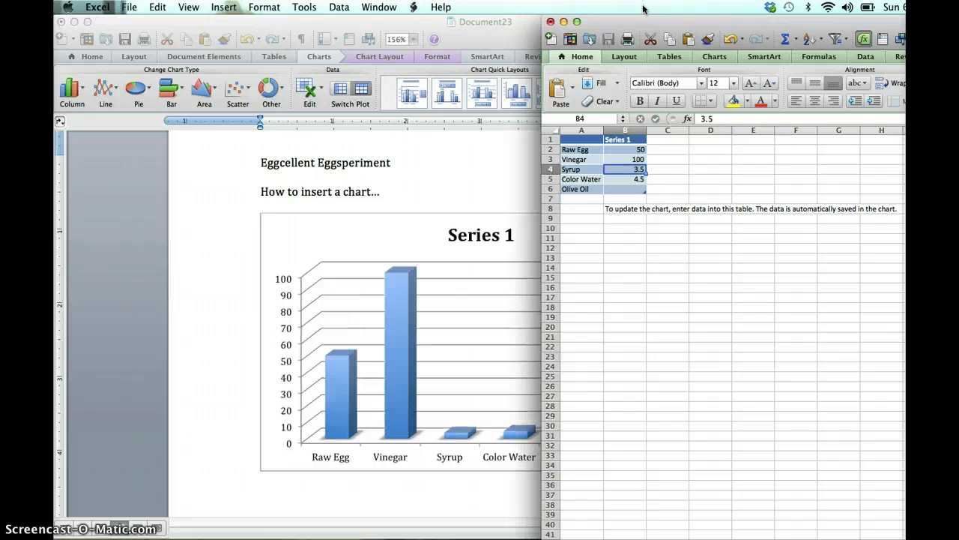
# Step: Enter the Series 1 values 35 for Syrup, 90 for Color Water and 75 for Olive Oil
pyautogui.write('35')
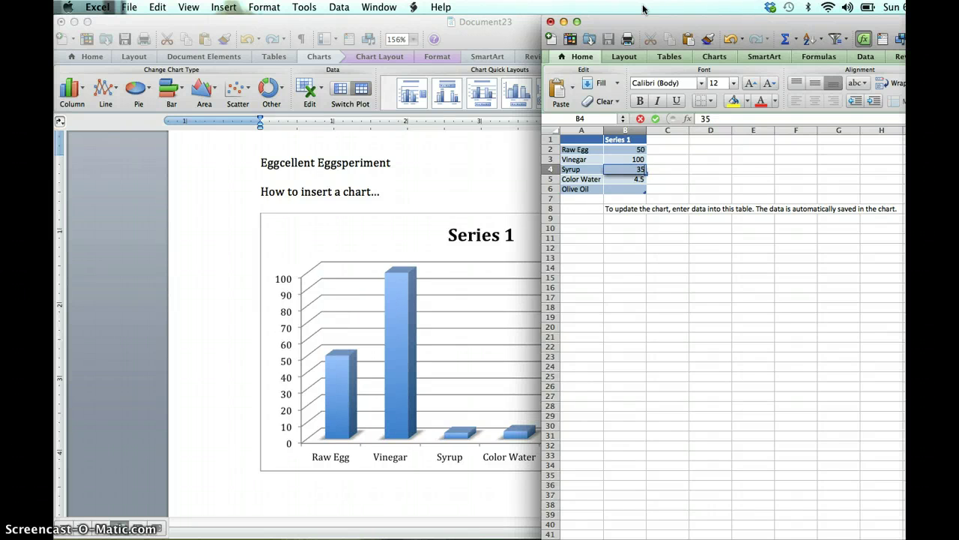
pyautogui.press('Return')
pyautogui.write('90')
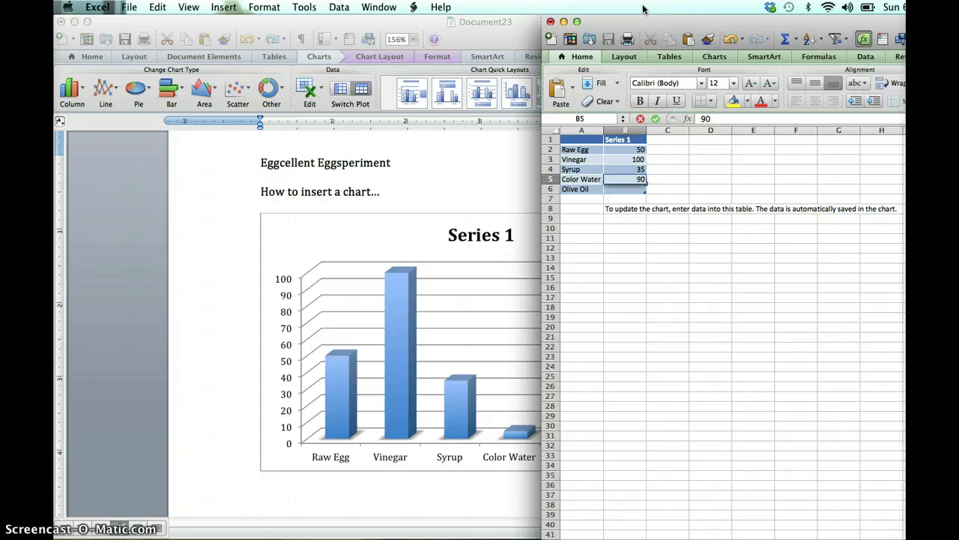
pyautogui.press('Return')
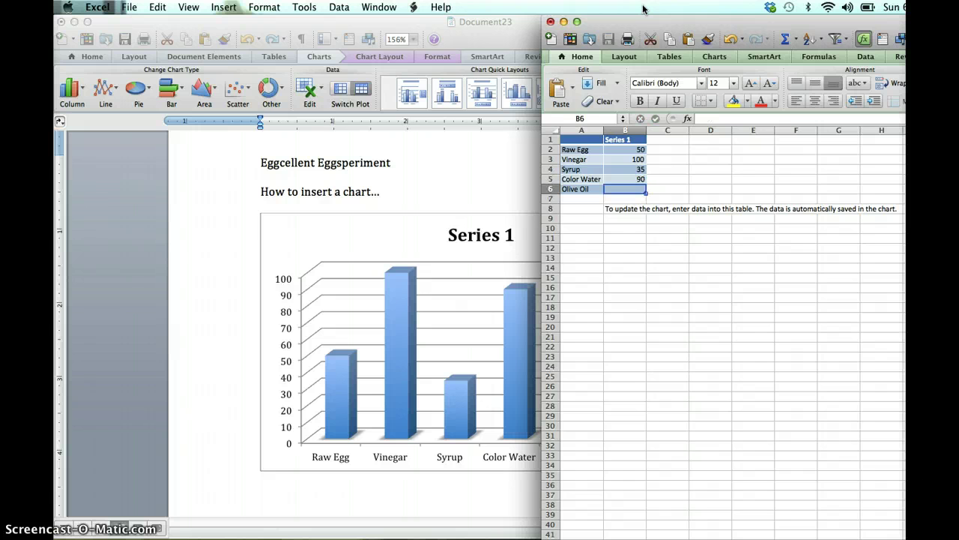
pyautogui.write('75')
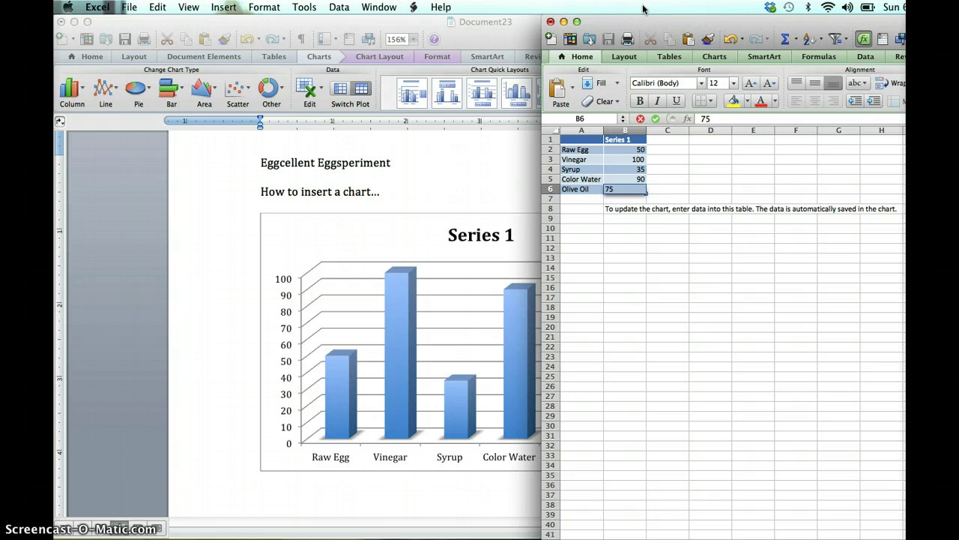
pyautogui.click(721, 289)
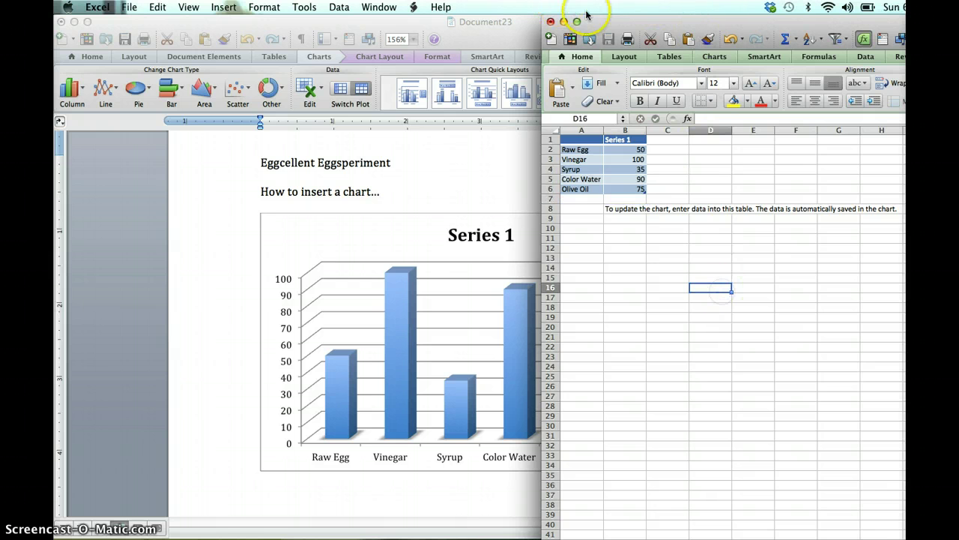
# Step: Rename the Series 1 header in cell B1 to Mass (g) and return to the Word document
pyautogui.click(486, 24)
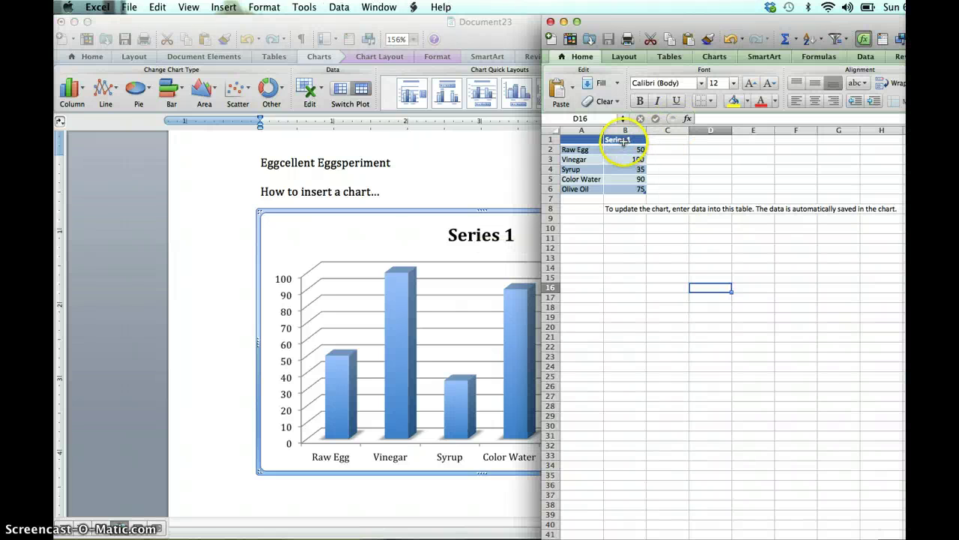
pyautogui.click(623, 140)
pyautogui.doubleClick(623, 141)
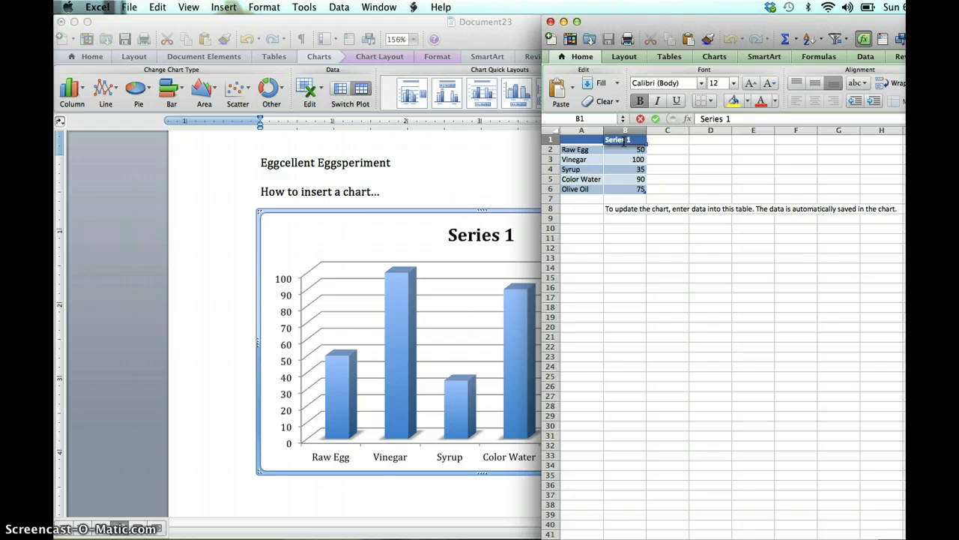
pyautogui.write('M')
pyautogui.moveTo(653, 139); pyautogui.dragTo(596, 139)
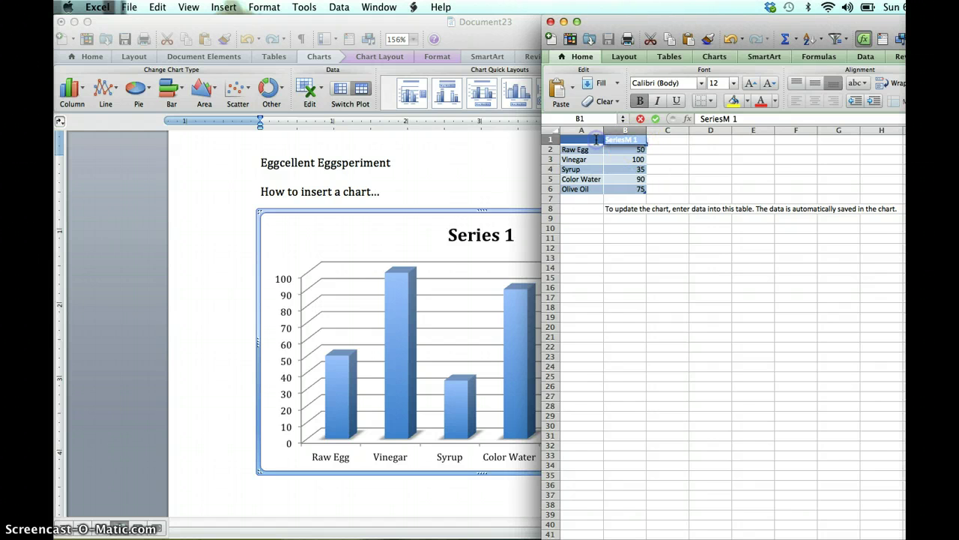
pyautogui.write('Mass (')
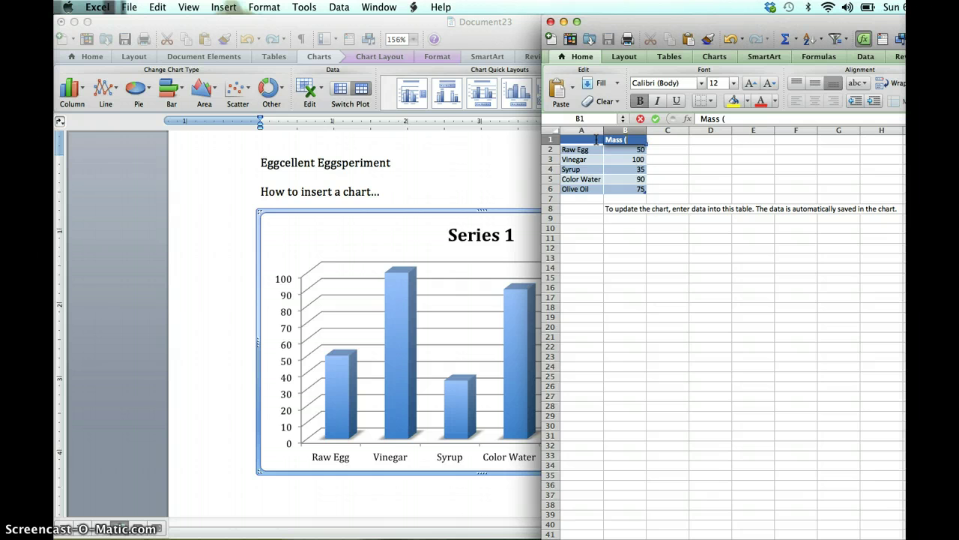
pyautogui.write('g)')
pyautogui.click(464, 155)
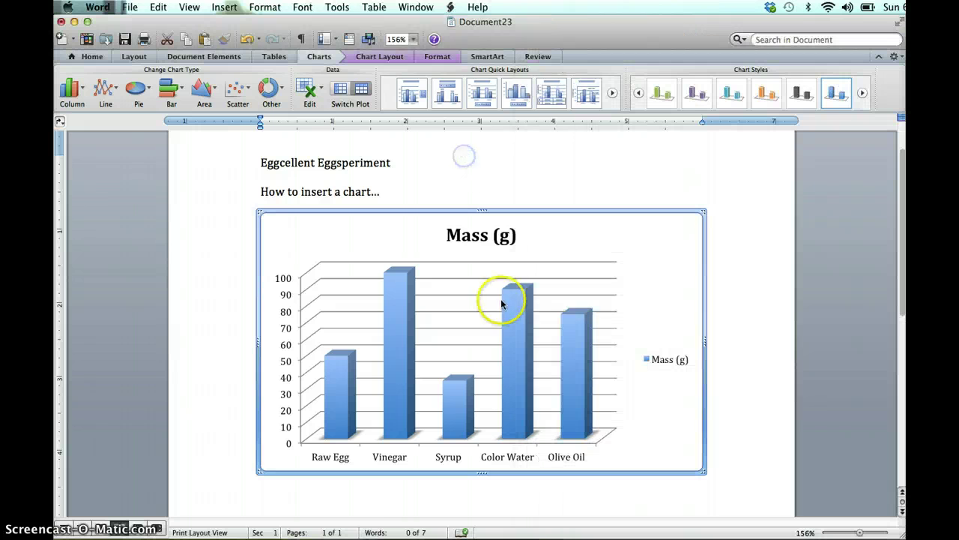
# Step: Extend the chart title to read "Eggcellent Eggsperiment - Mass (g)"
pyautogui.click(443, 234)
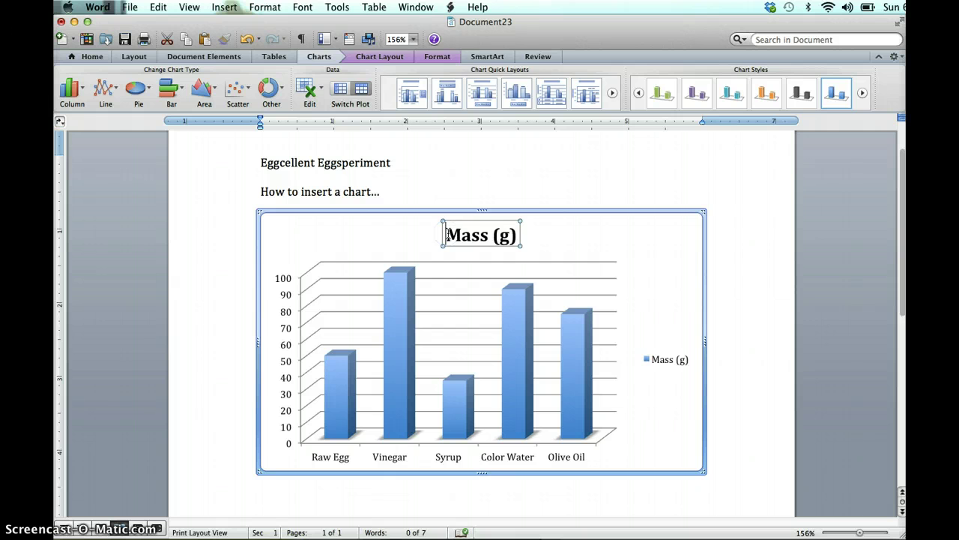
pyautogui.write('Eggc')
pyautogui.write('ellent E')
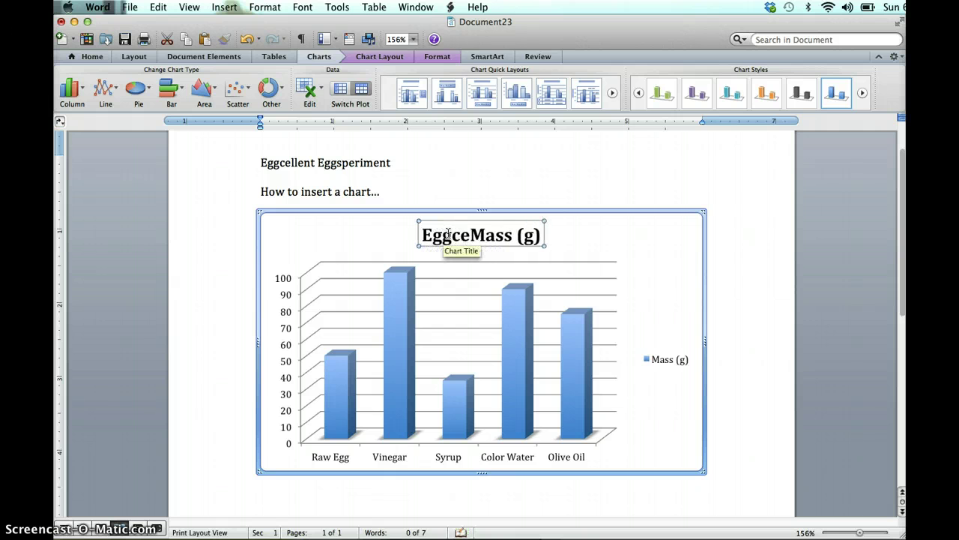
pyautogui.write('ggspe')
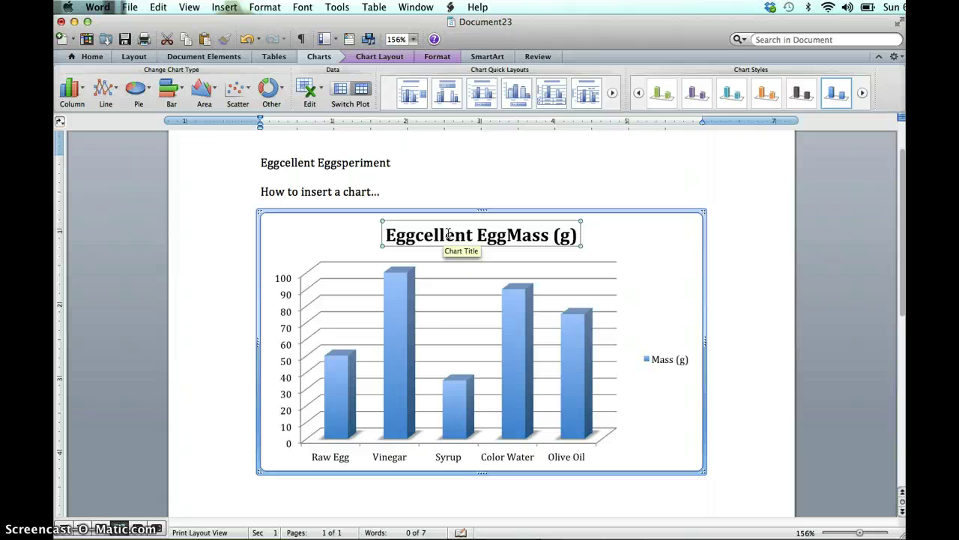
pyautogui.write('riment -')
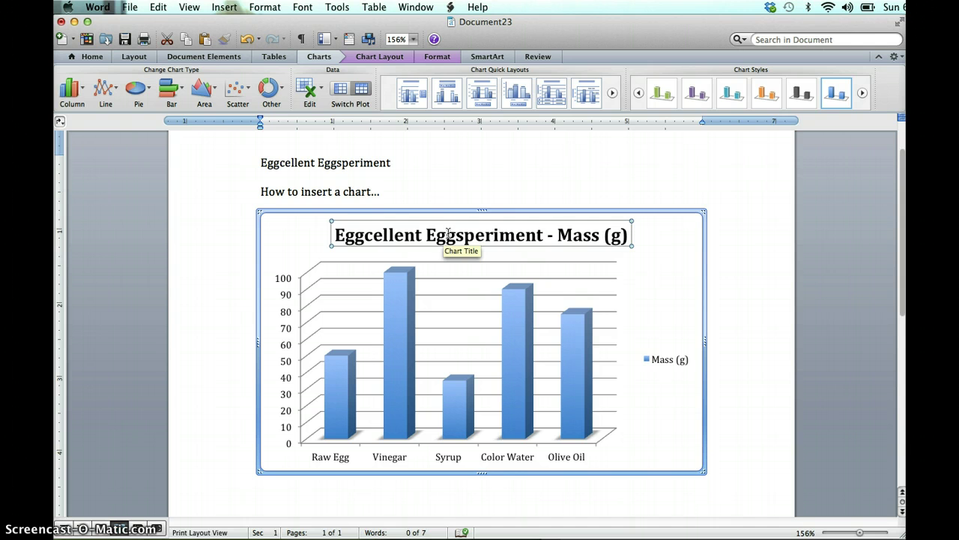
pyautogui.click(643, 417)
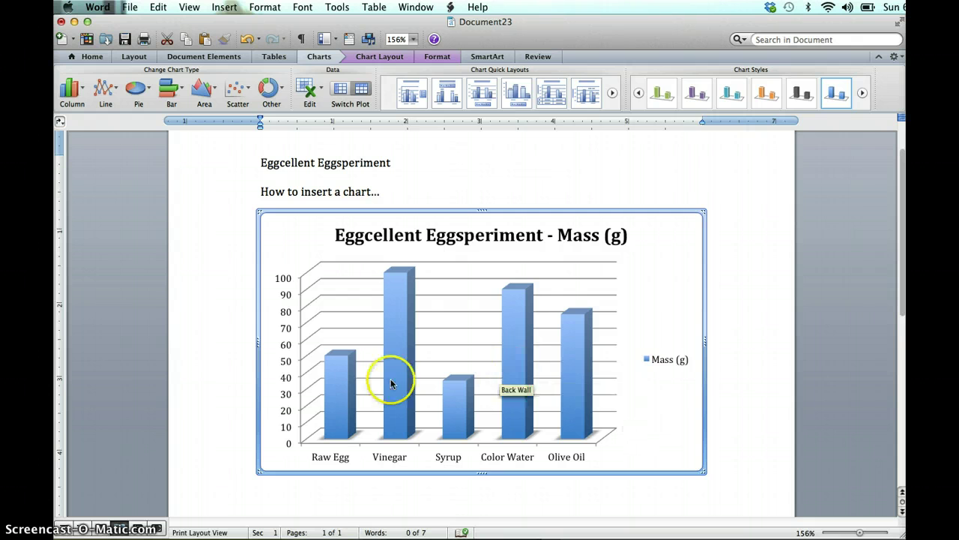
# Step: Add data labels to the chart's Mass (g) columns
pyautogui.click(335, 394)
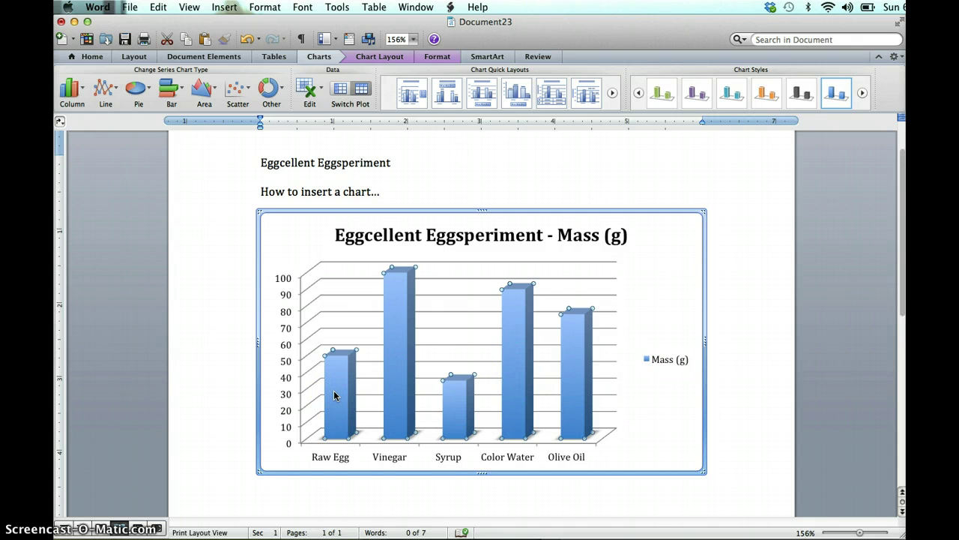
pyautogui.rightClick(334, 393)
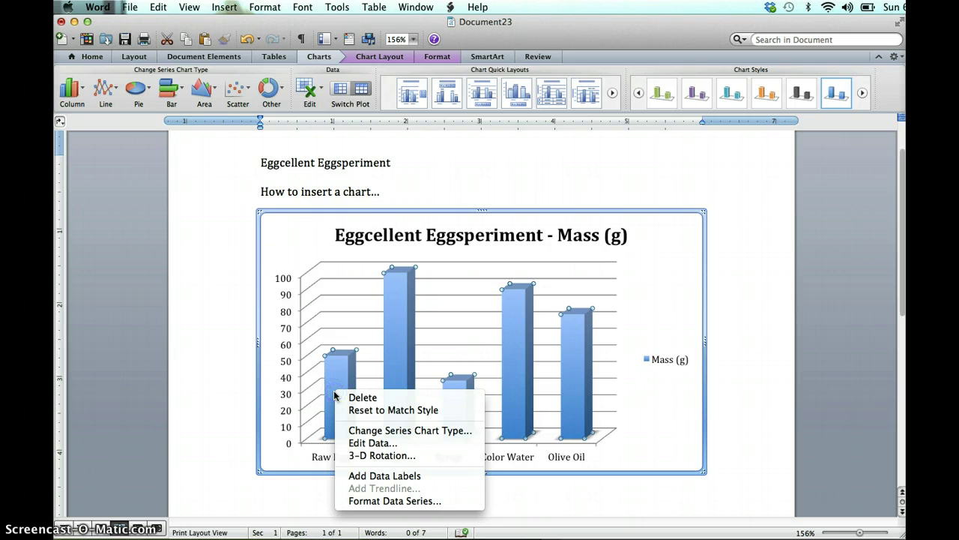
pyautogui.click(362, 475)
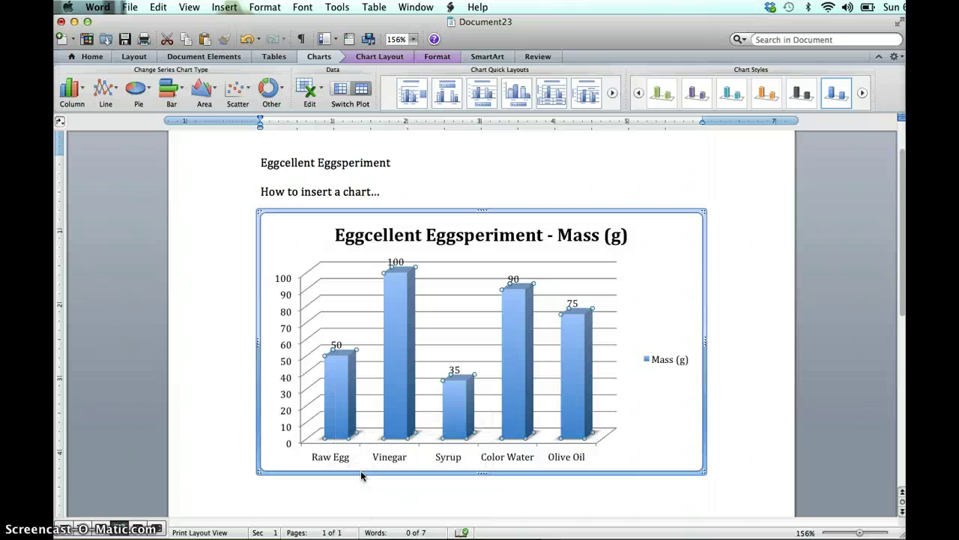